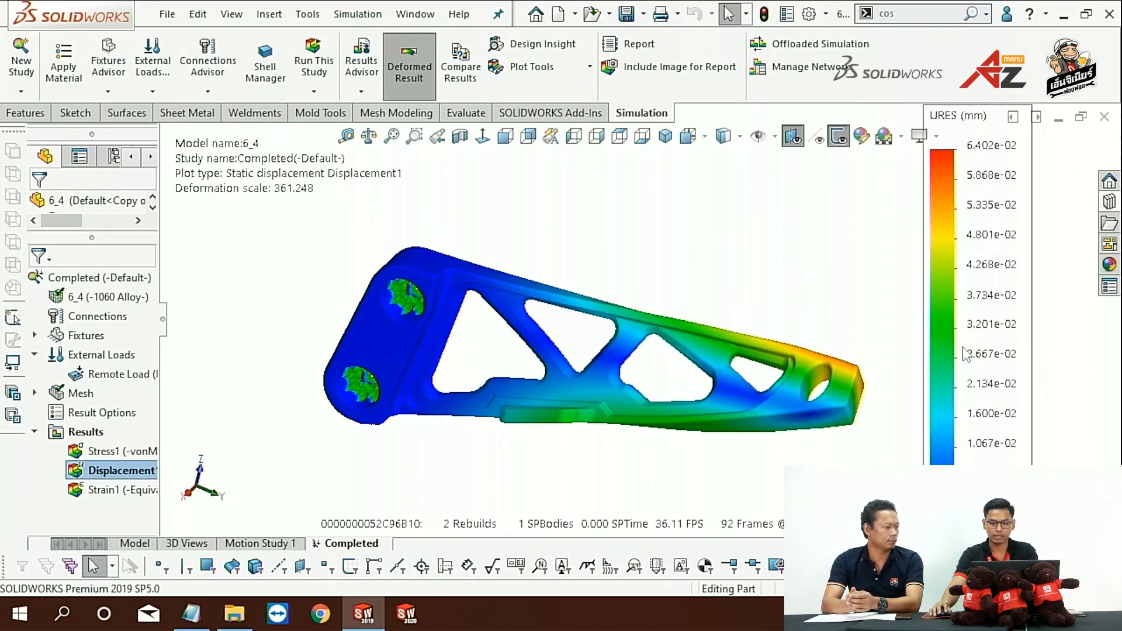
- Set Displacement1's deformed shape to true scale (scale 1), then zoom in on the end hole
{"action": "double_click", "coordinate": [838, 357]}
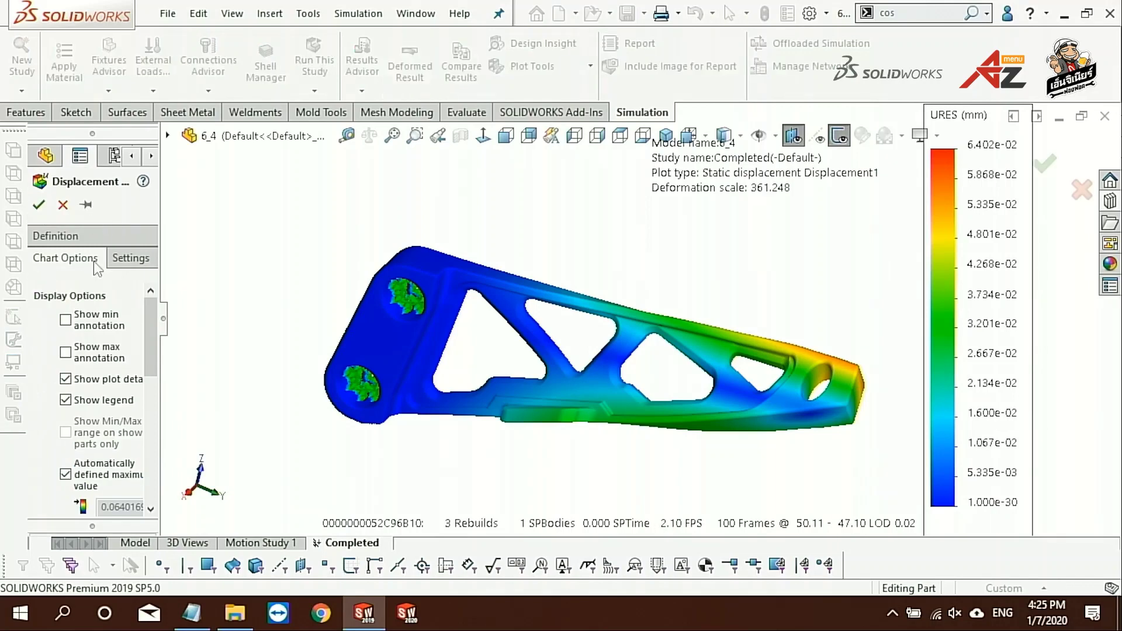
{"action": "left_click", "coordinate": [92, 464]}
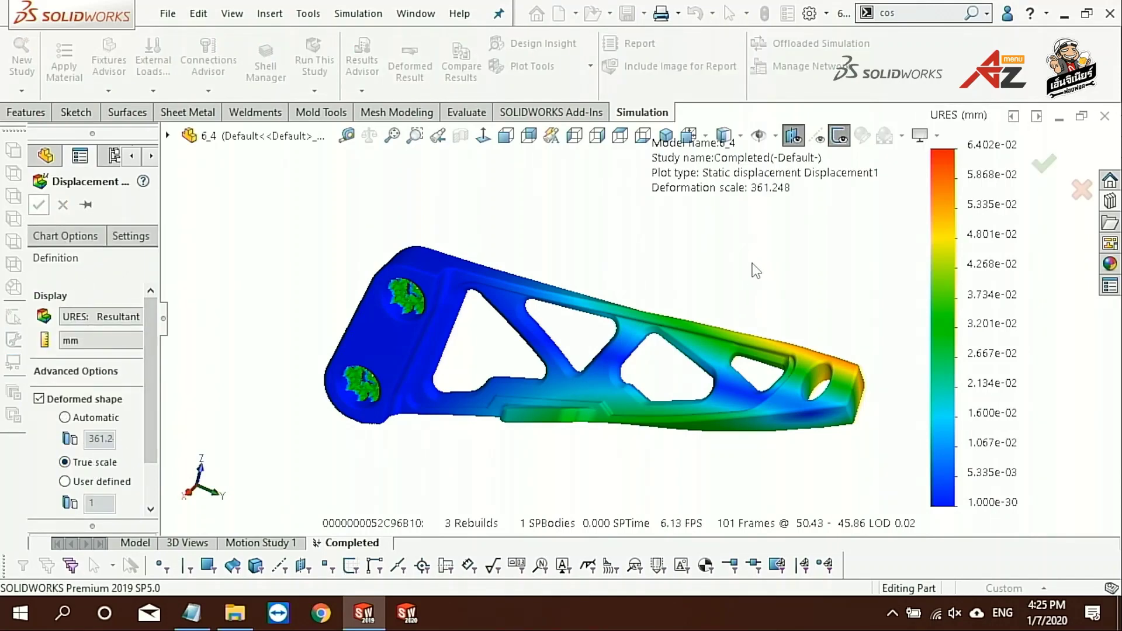
{"action": "key", "text": "Return"}
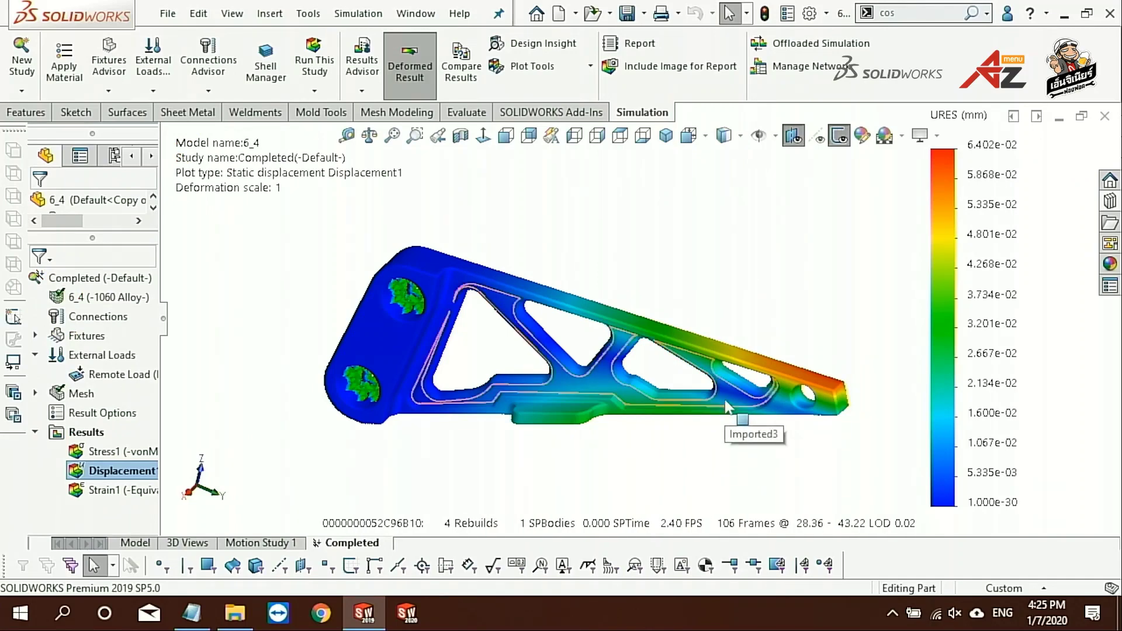
{"action": "scroll", "coordinate": [773, 388], "scroll_direction": "down", "scroll_amount": 5}
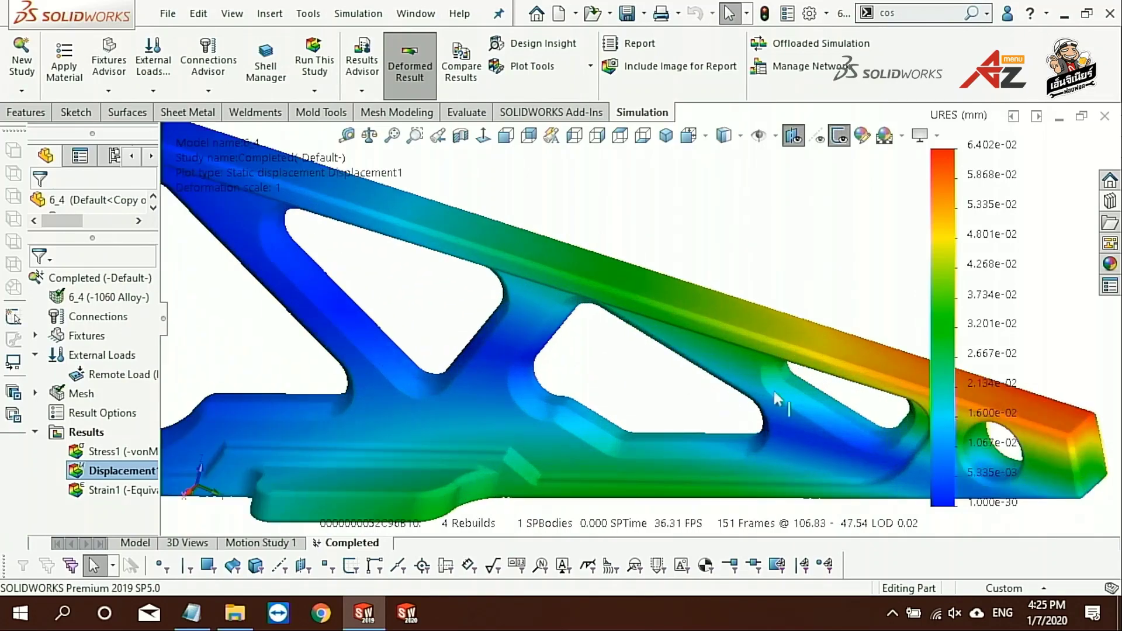
{"action": "scroll", "coordinate": [858, 426], "scroll_direction": "up", "scroll_amount": 2}
{"action": "scroll", "coordinate": [858, 425], "scroll_direction": "down", "scroll_amount": 4}
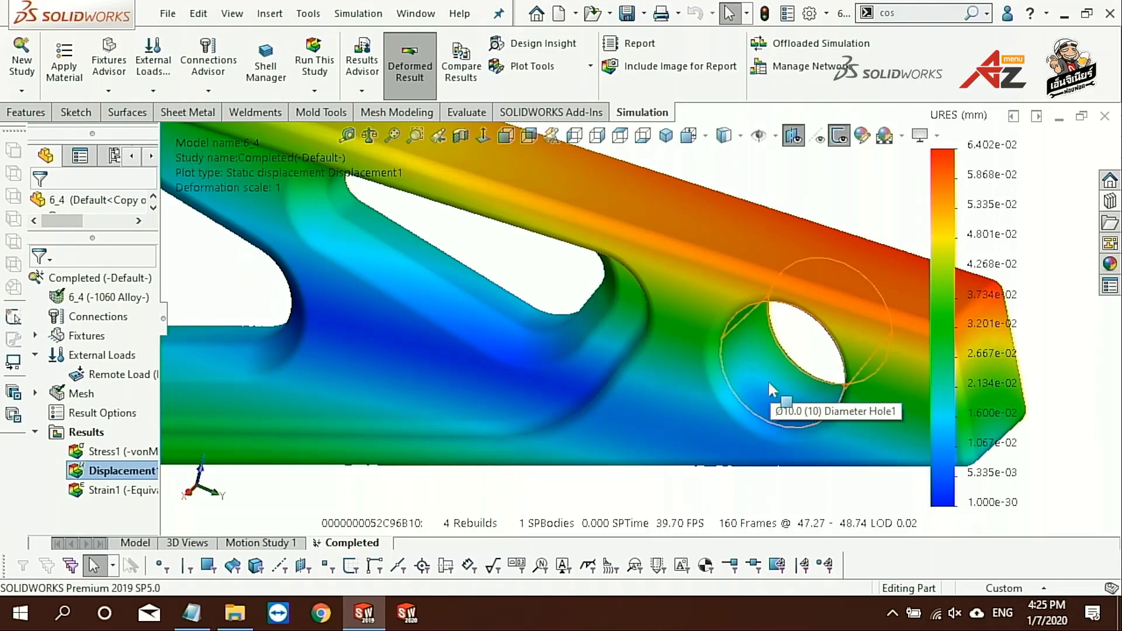
{"action": "scroll", "coordinate": [651, 446], "scroll_direction": "up", "scroll_amount": 3}
{"action": "scroll", "coordinate": [681, 345], "scroll_direction": "down", "scroll_amount": 2}
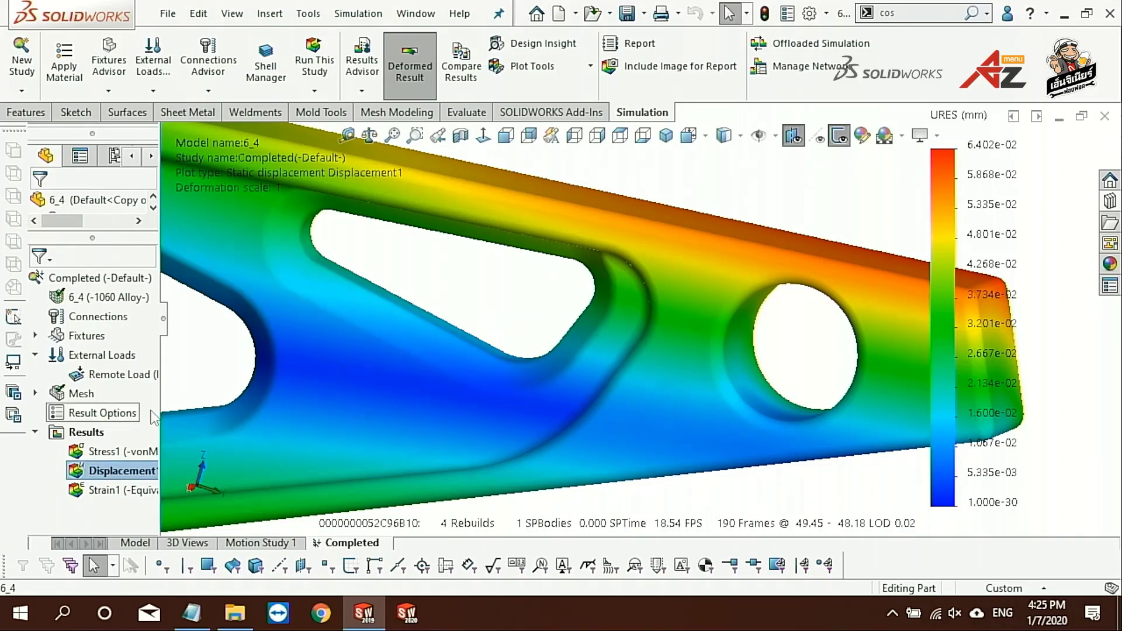
- Switch the Displacement1 legend to floating format with 3 decimals, reading 0.000 to 0.064 mm
{"action": "right_click", "coordinate": [105, 472]}
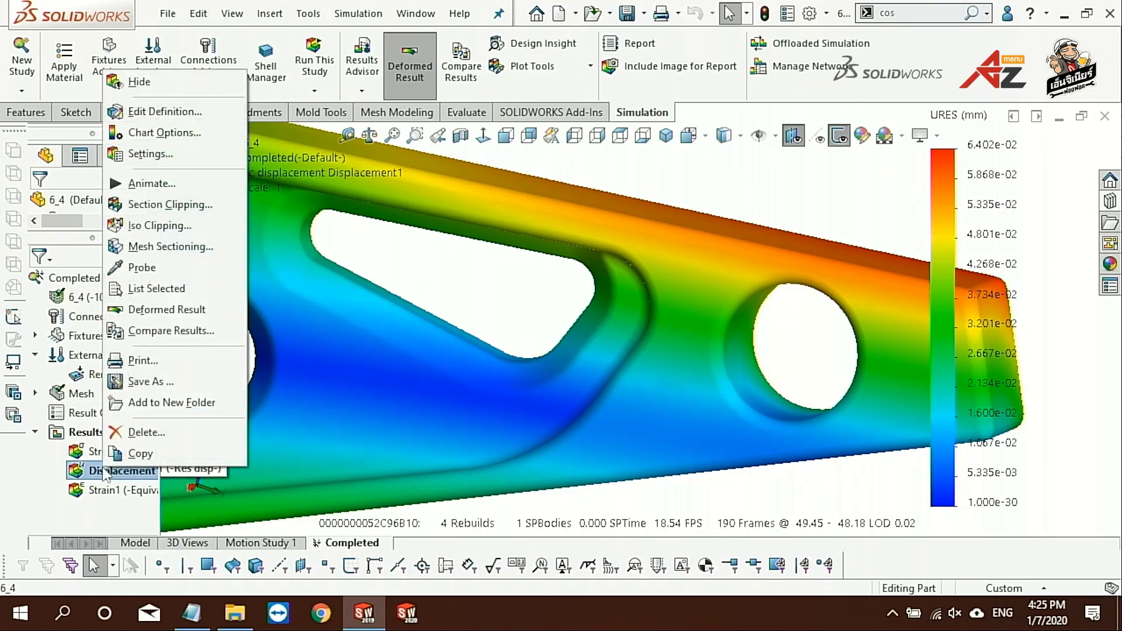
{"action": "left_click", "coordinate": [192, 262]}
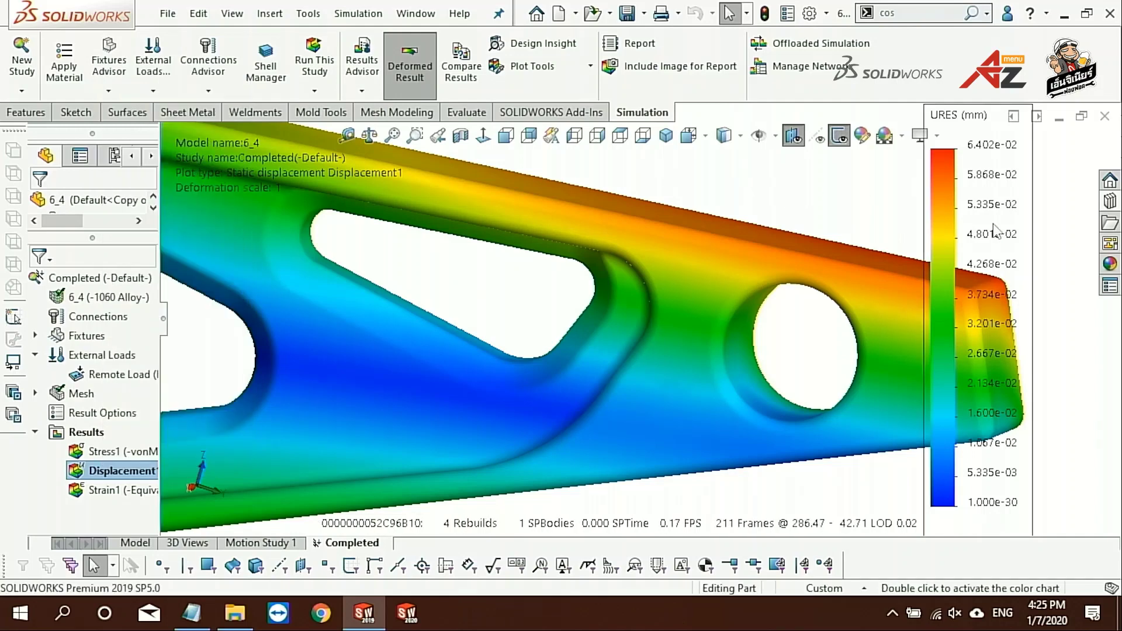
{"action": "double_click", "coordinate": [573, 265]}
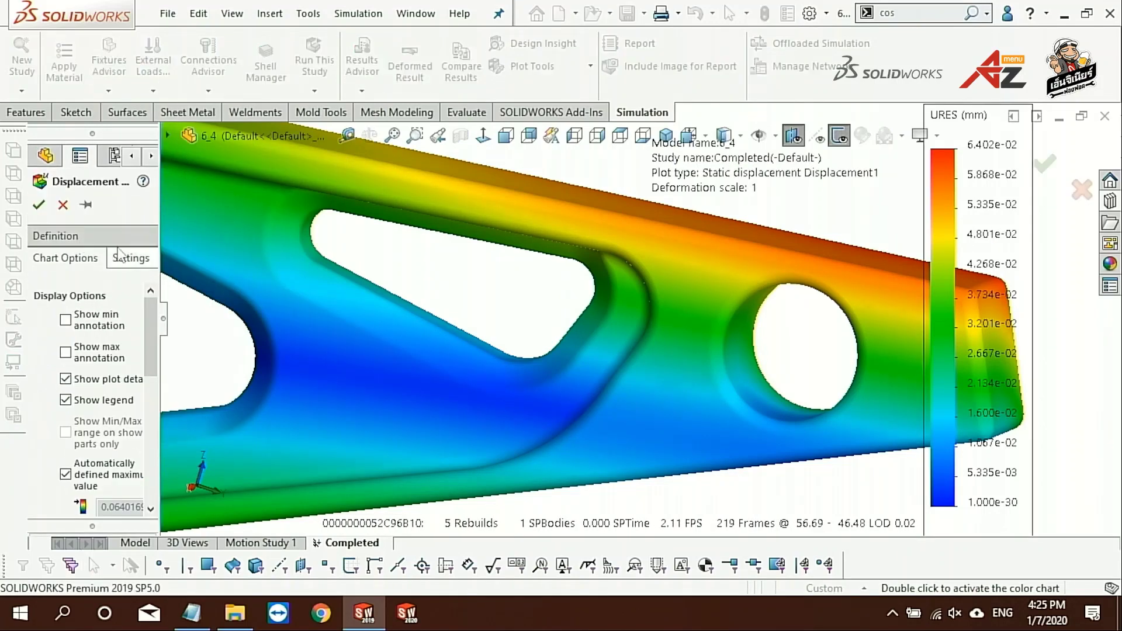
{"action": "left_click", "coordinate": [88, 235]}
{"action": "left_click", "coordinate": [131, 234]}
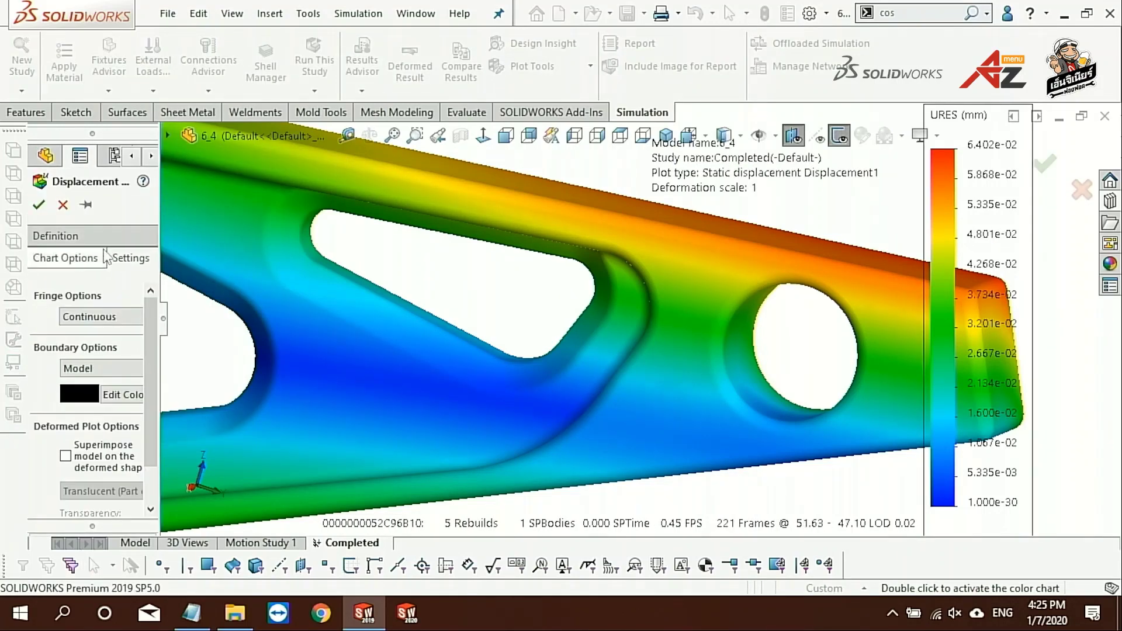
{"action": "left_click", "coordinate": [82, 257]}
{"action": "left_click_drag", "start_coordinate": [145, 335], "coordinate": [148, 429]}
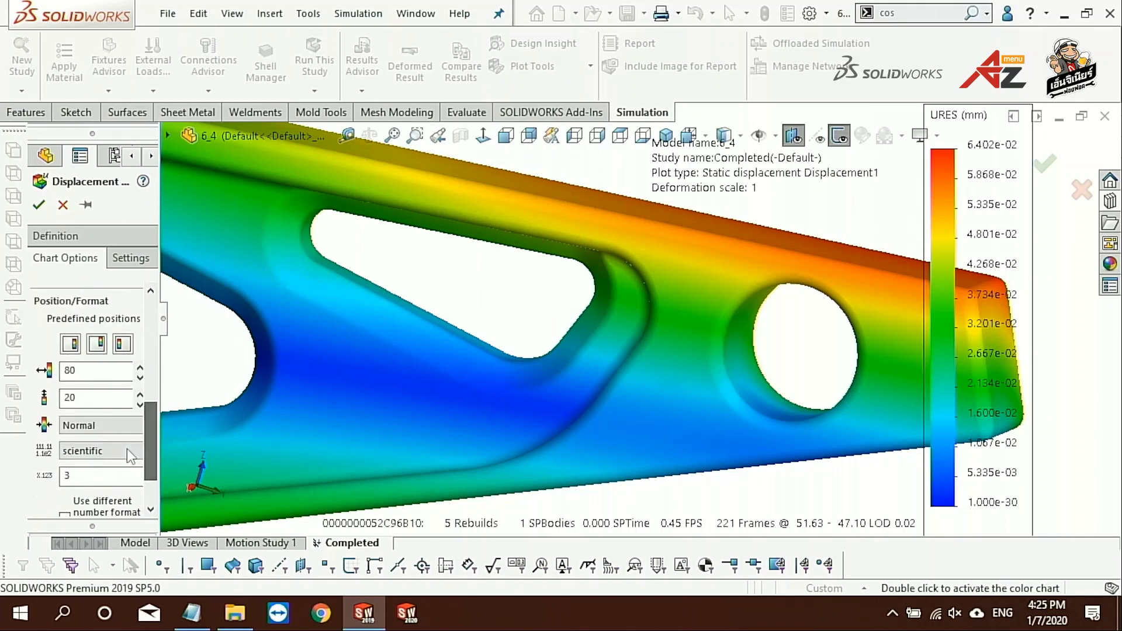
{"action": "left_click", "coordinate": [127, 450]}
{"action": "left_click", "coordinate": [113, 476]}
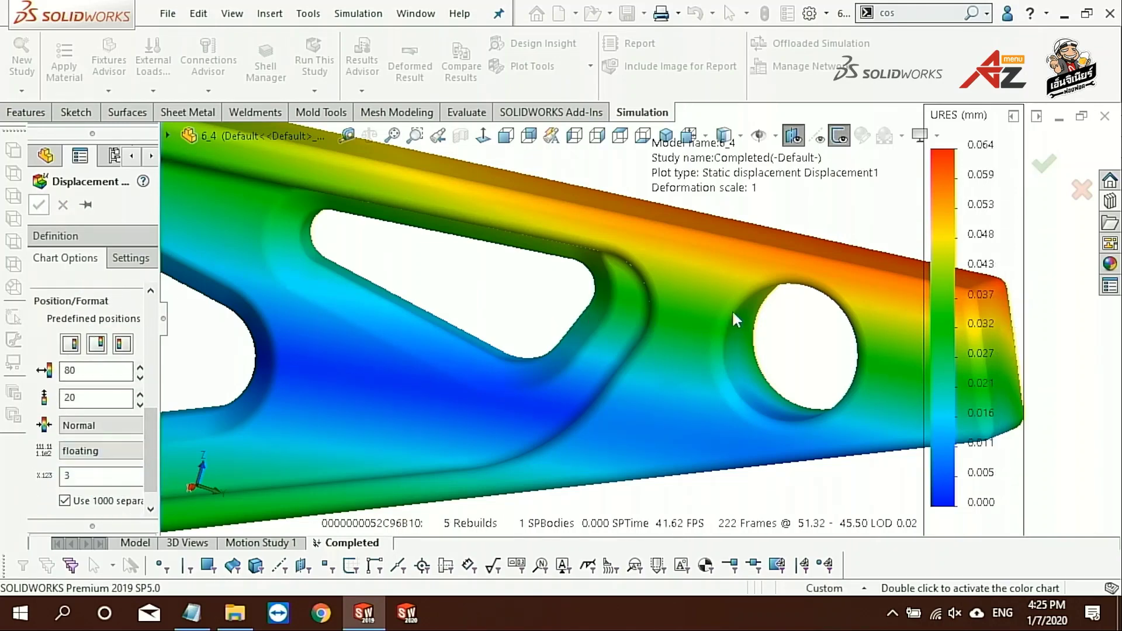
{"action": "key", "text": "Return"}
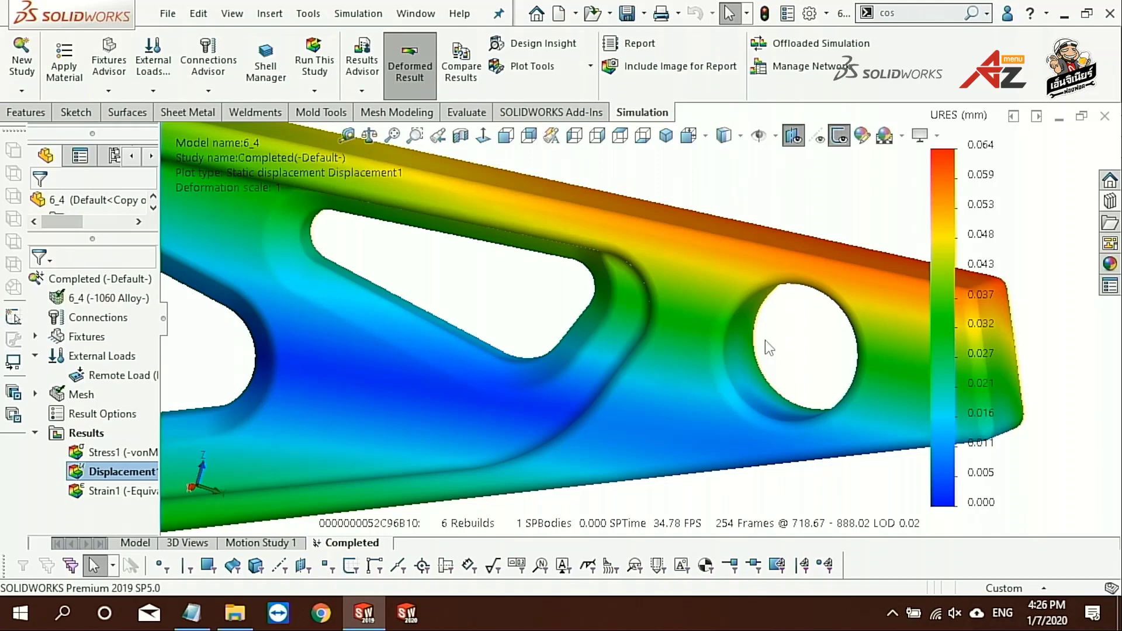
{"action": "scroll", "coordinate": [771, 346], "scroll_direction": "up", "scroll_amount": 1}
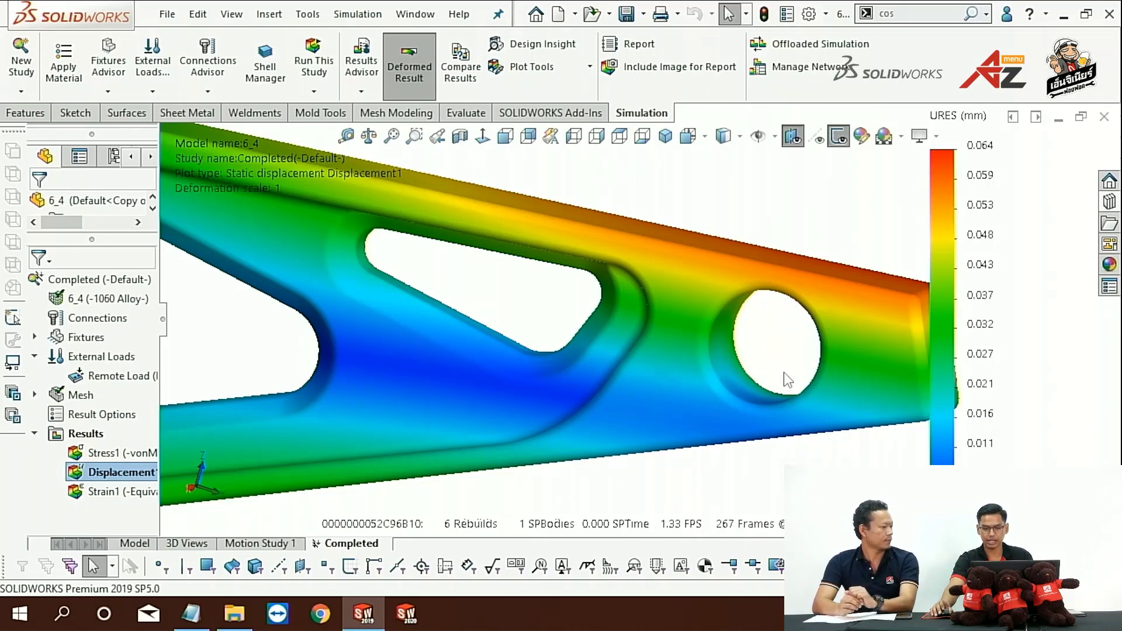
{"action": "scroll", "coordinate": [783, 372], "scroll_direction": "up", "scroll_amount": 2}
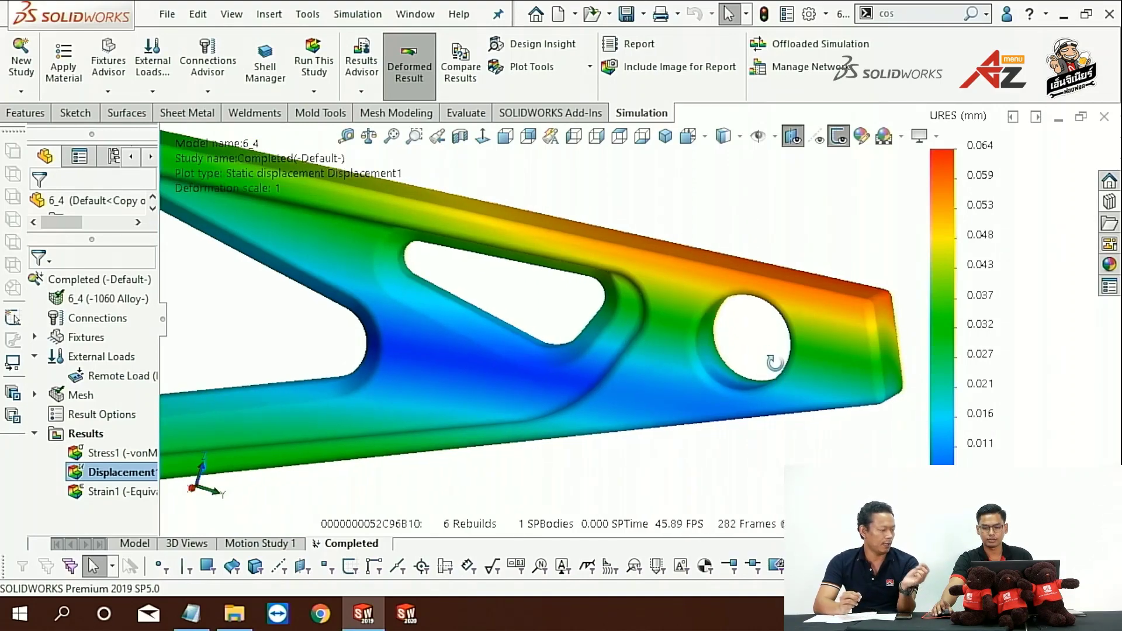
{"action": "middle_click_drag", "start_coordinate": [760, 368], "coordinate": [770, 342]}
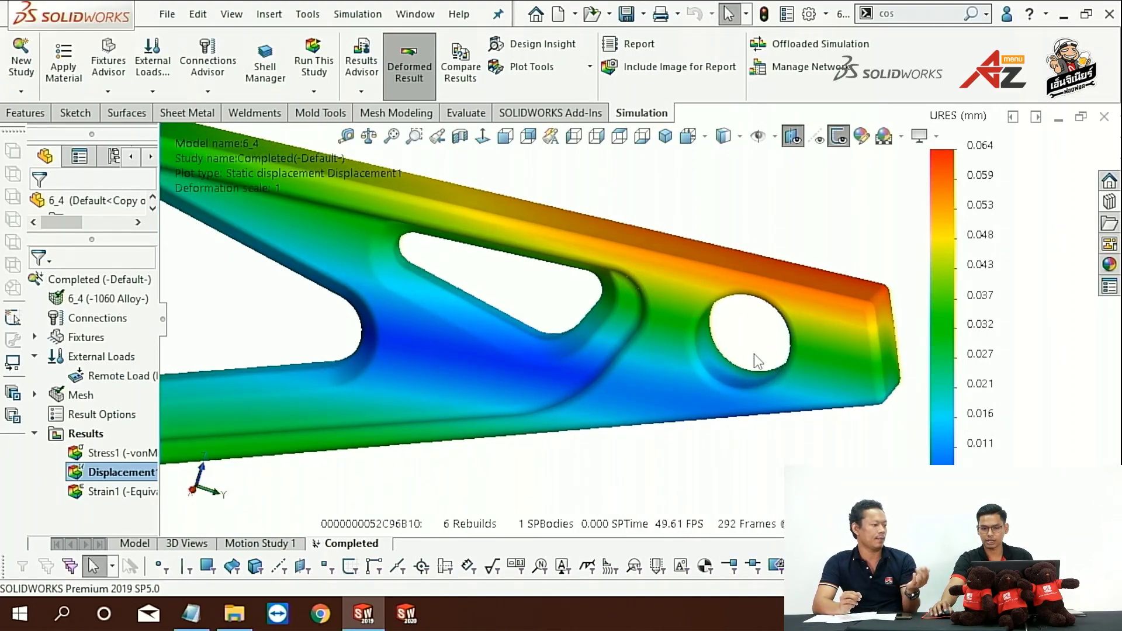
{"action": "scroll", "coordinate": [754, 353], "scroll_direction": "down", "scroll_amount": 2}
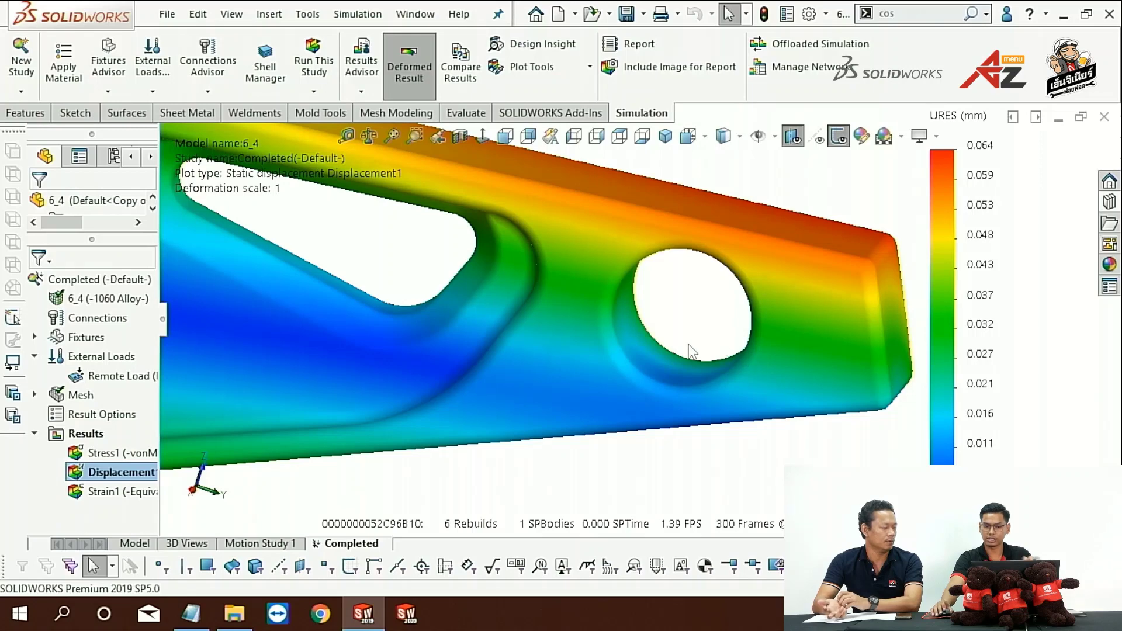
- Start Probe Result on Displacement1 and widen the probe results pane
{"action": "right_click", "coordinate": [151, 477]}
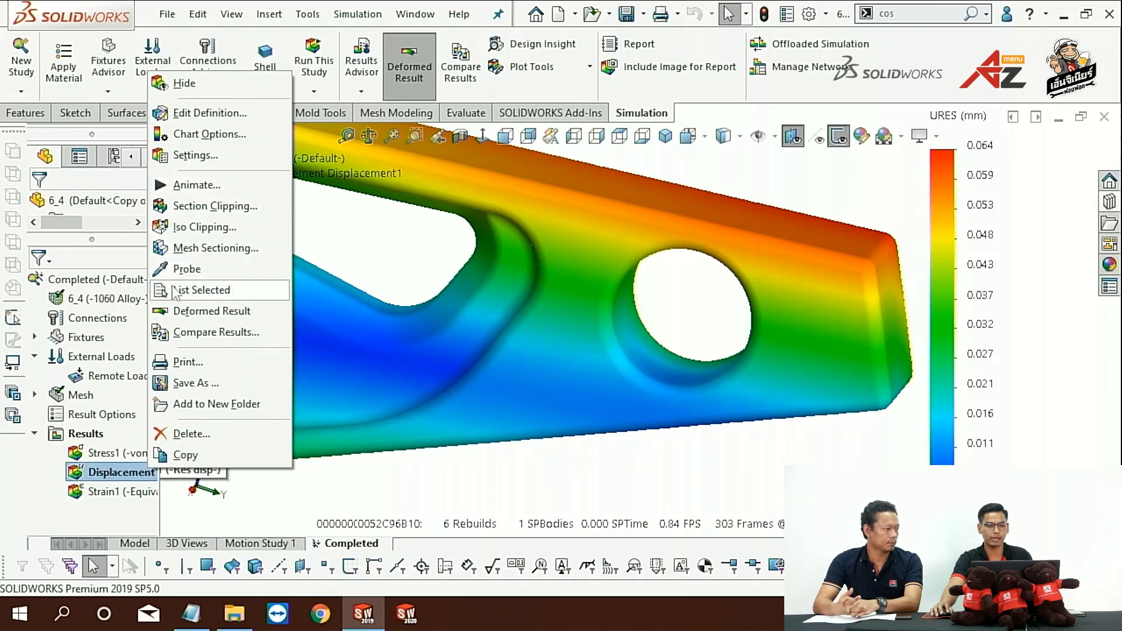
{"action": "left_click", "coordinate": [277, 281]}
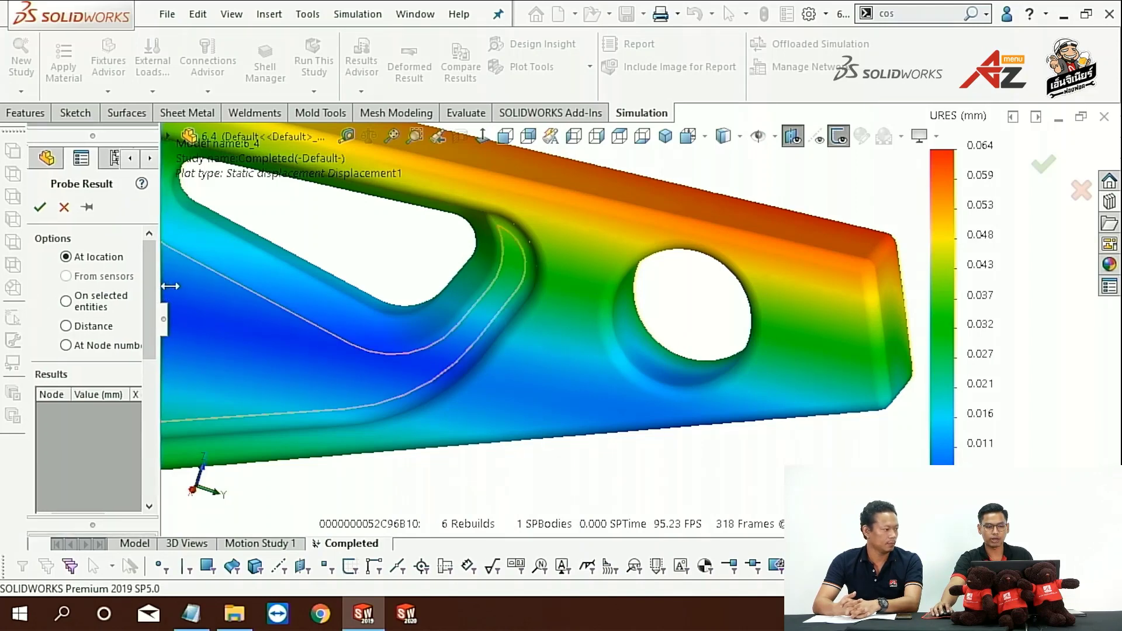
{"action": "left_click_drag", "start_coordinate": [170, 286], "coordinate": [229, 285]}
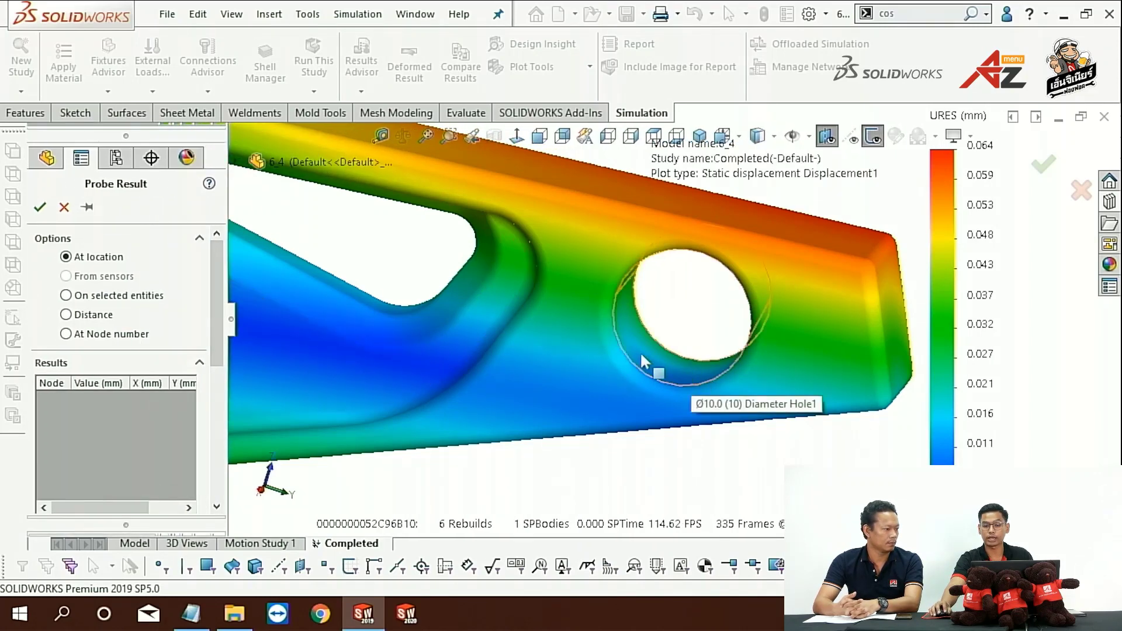
{"action": "scroll", "coordinate": [640, 352], "scroll_direction": "down", "scroll_amount": 4}
- Probe the hole edge and two tip corners (0.016, 0.058, 0.061 mm), then zoom out
{"action": "left_click", "coordinate": [614, 348]}
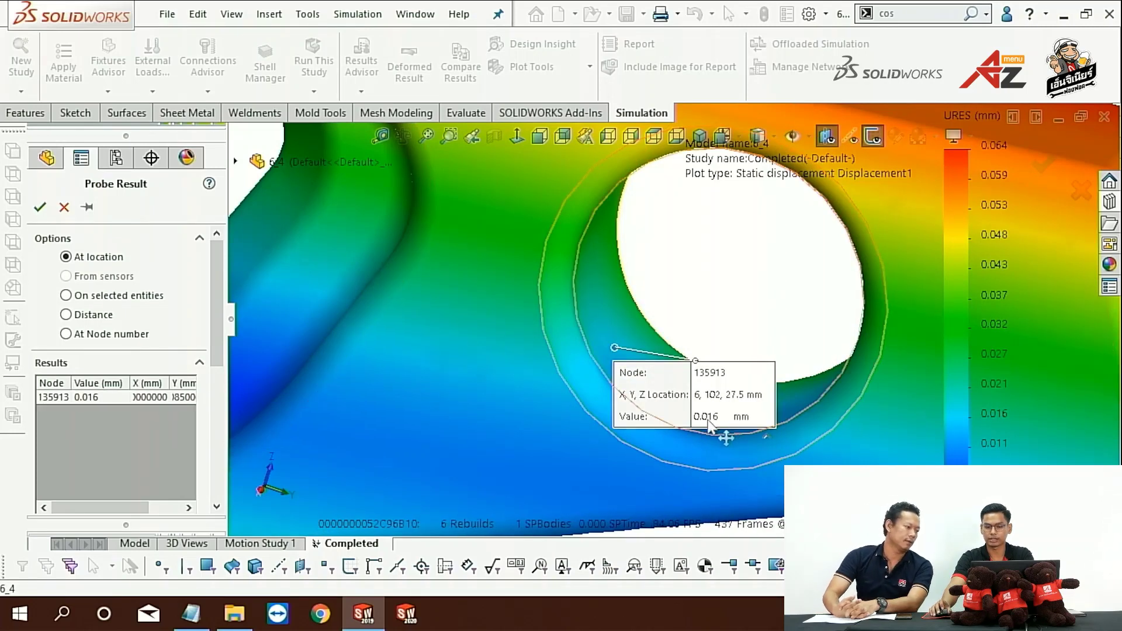
{"action": "scroll", "coordinate": [762, 422], "scroll_direction": "up", "scroll_amount": 5}
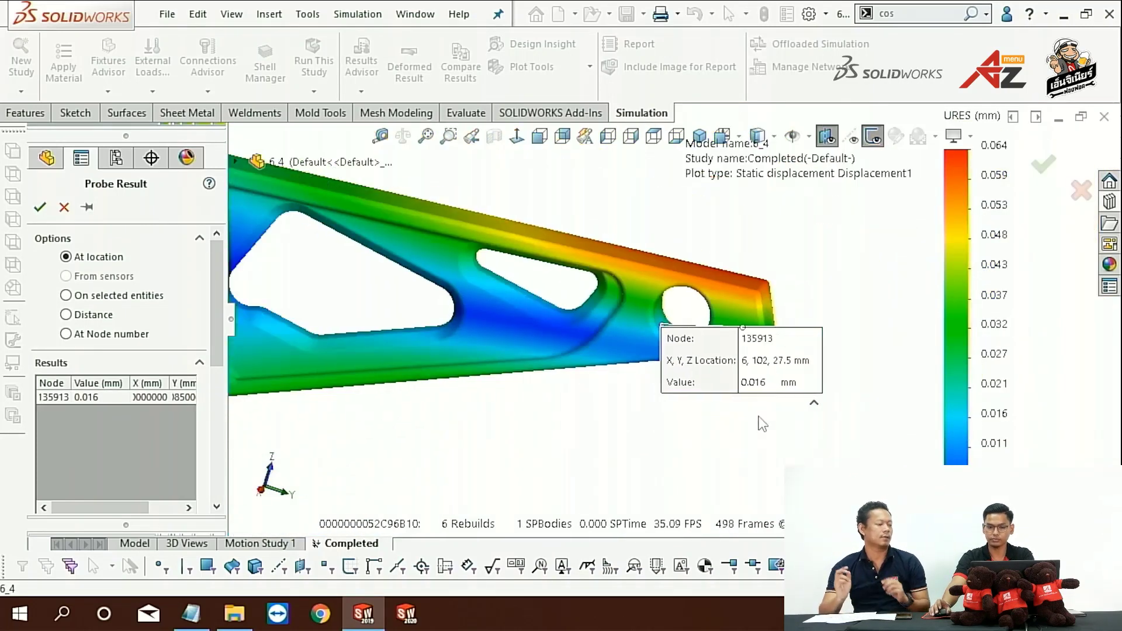
{"action": "scroll", "coordinate": [514, 310], "scroll_direction": "down", "scroll_amount": 1}
{"action": "scroll", "coordinate": [735, 297], "scroll_direction": "down", "scroll_amount": 2}
{"action": "scroll", "coordinate": [743, 313], "scroll_direction": "down", "scroll_amount": 2}
{"action": "left_click", "coordinate": [750, 310]}
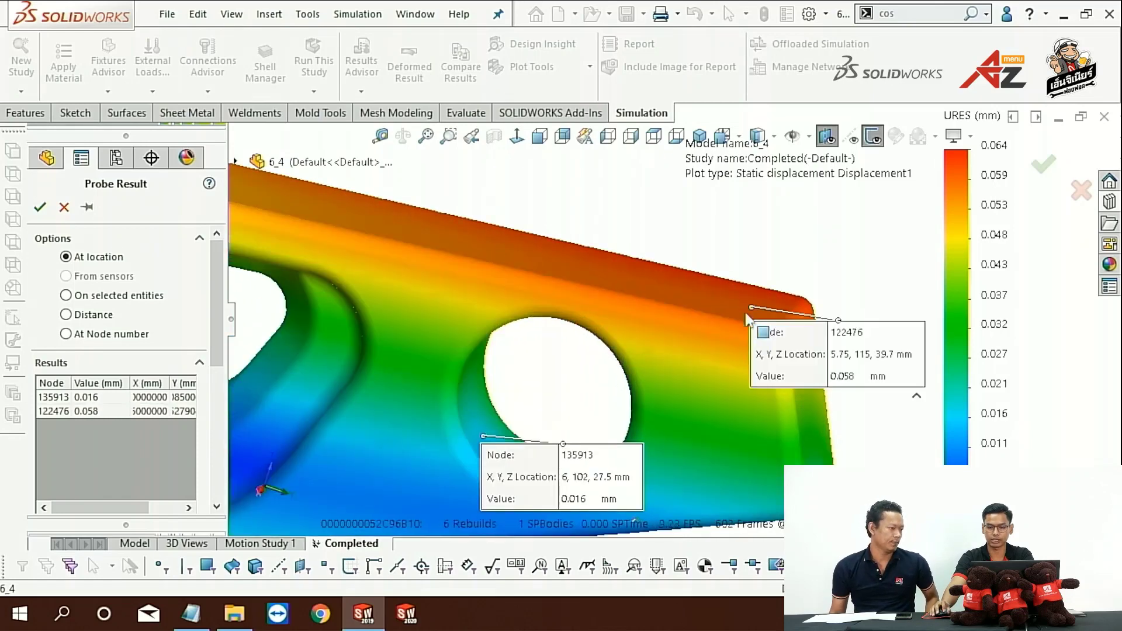
{"action": "scroll", "coordinate": [554, 402], "scroll_direction": "up", "scroll_amount": 2}
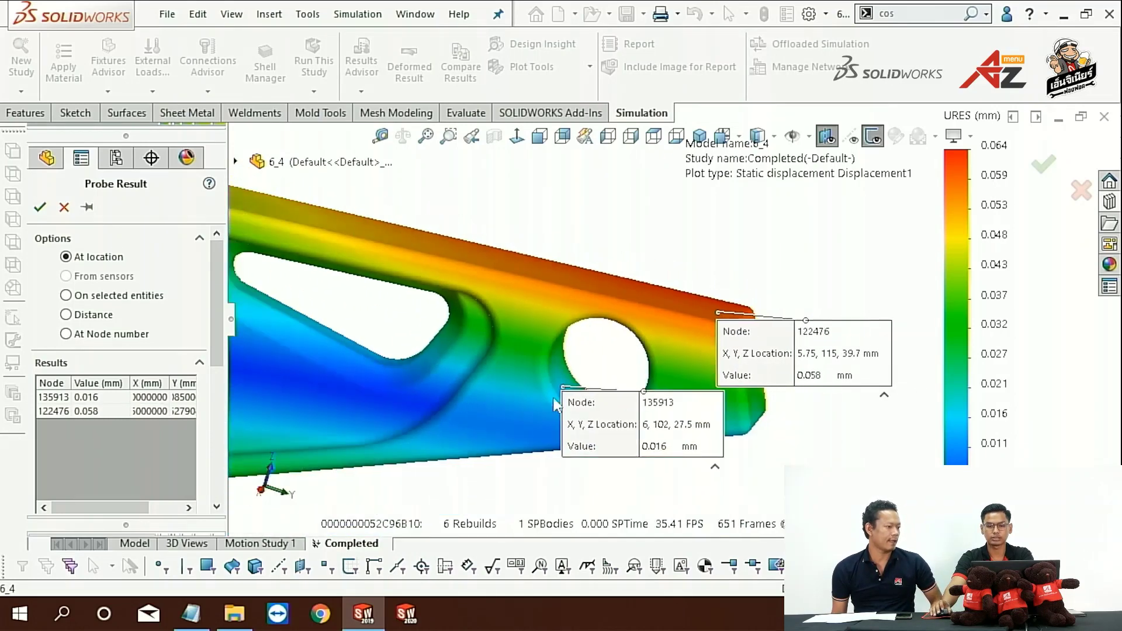
{"action": "scroll", "coordinate": [719, 314], "scroll_direction": "down", "scroll_amount": 2}
{"action": "left_click", "coordinate": [809, 322]}
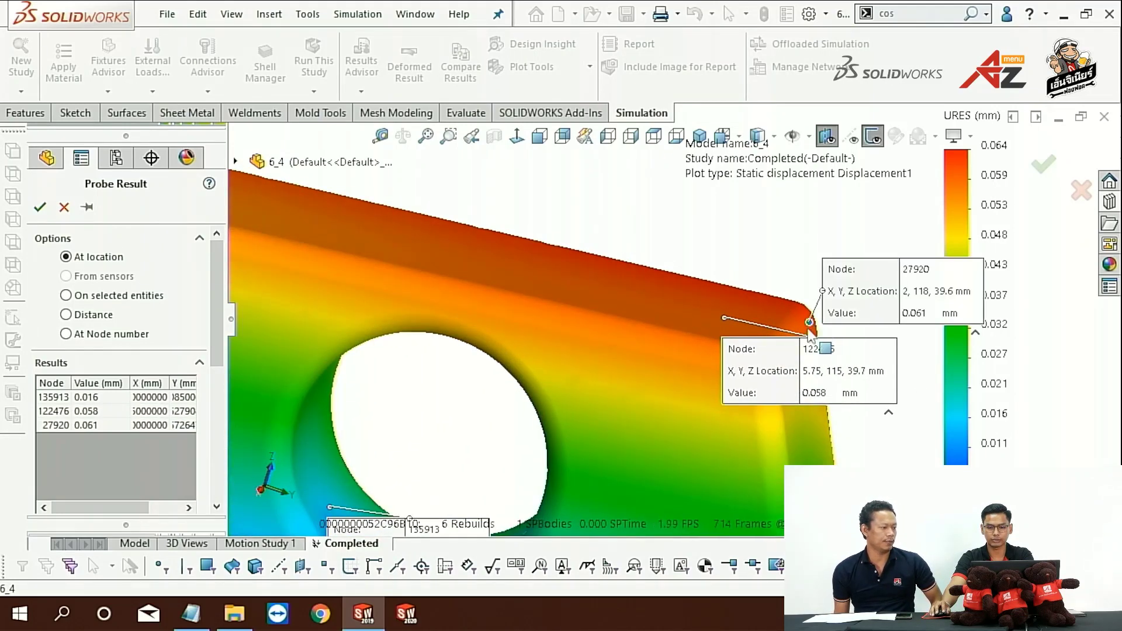
{"action": "scroll", "coordinate": [558, 426], "scroll_direction": "up", "scroll_amount": 2}
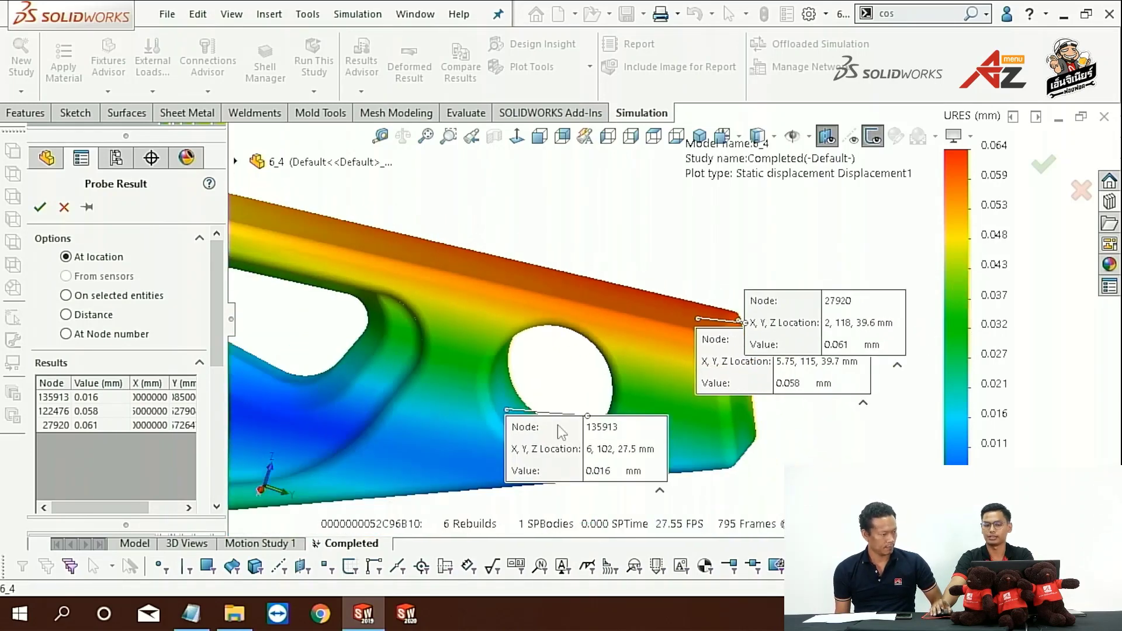
{"action": "scroll", "coordinate": [468, 372], "scroll_direction": "up", "scroll_amount": 2}
{"action": "scroll", "coordinate": [470, 371], "scroll_direction": "up", "scroll_amount": 1}
{"action": "scroll", "coordinate": [480, 363], "scroll_direction": "up", "scroll_amount": 2}
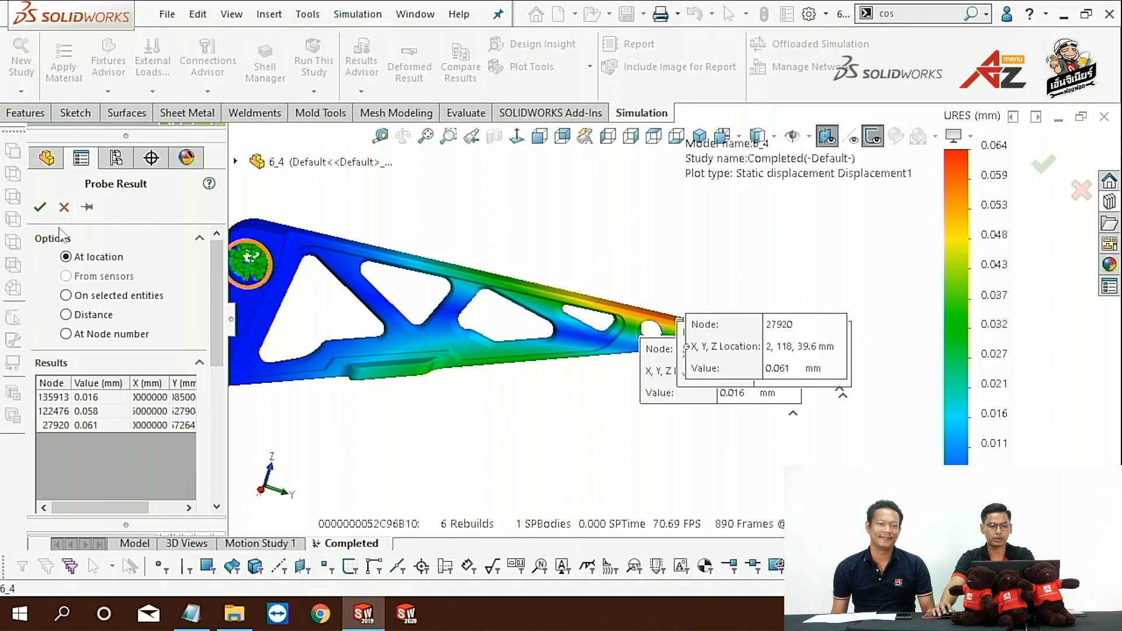
- Probe the lower and upper web points, reading 0.005 and 0.003 mm
{"action": "left_click_drag", "start_coordinate": [213, 300], "coordinate": [222, 419]}
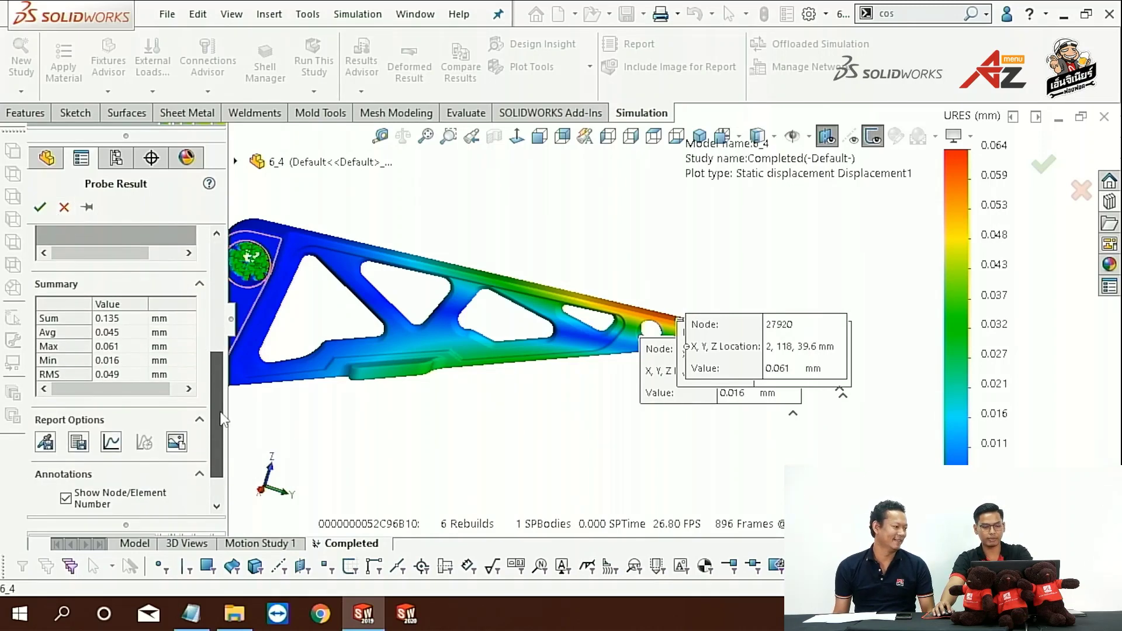
{"action": "left_click", "coordinate": [571, 338]}
{"action": "left_click", "coordinate": [348, 268]}
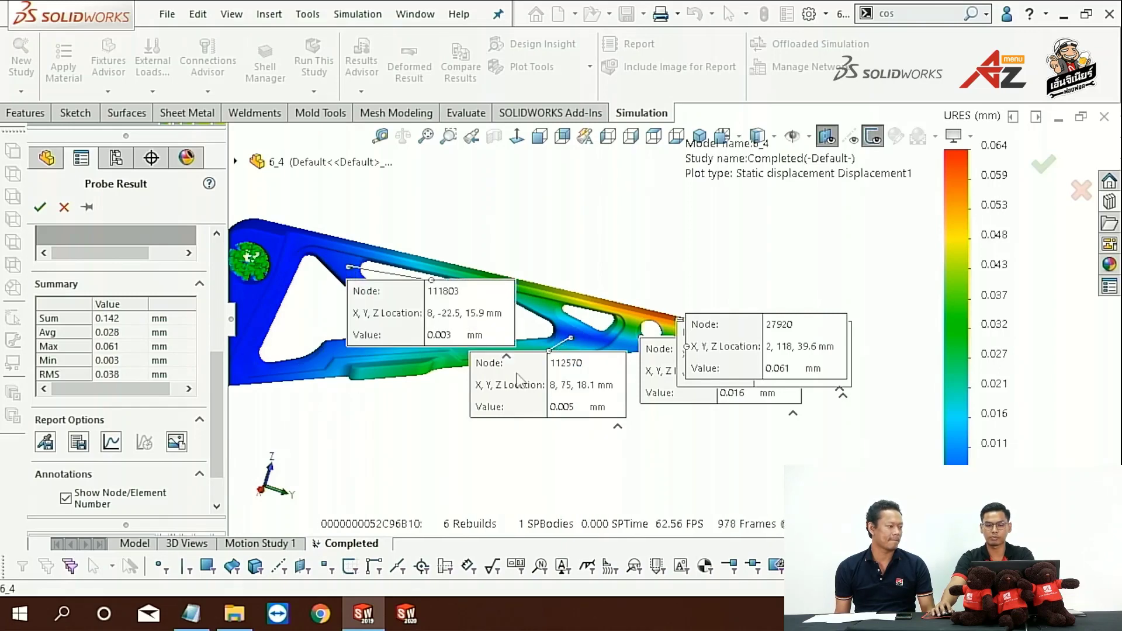
- Move the probe labels clear of the plot details, then cancel probing to clear them
{"action": "left_click_drag", "start_coordinate": [681, 350], "coordinate": [732, 195]}
{"action": "left_click_drag", "start_coordinate": [745, 330], "coordinate": [549, 189]}
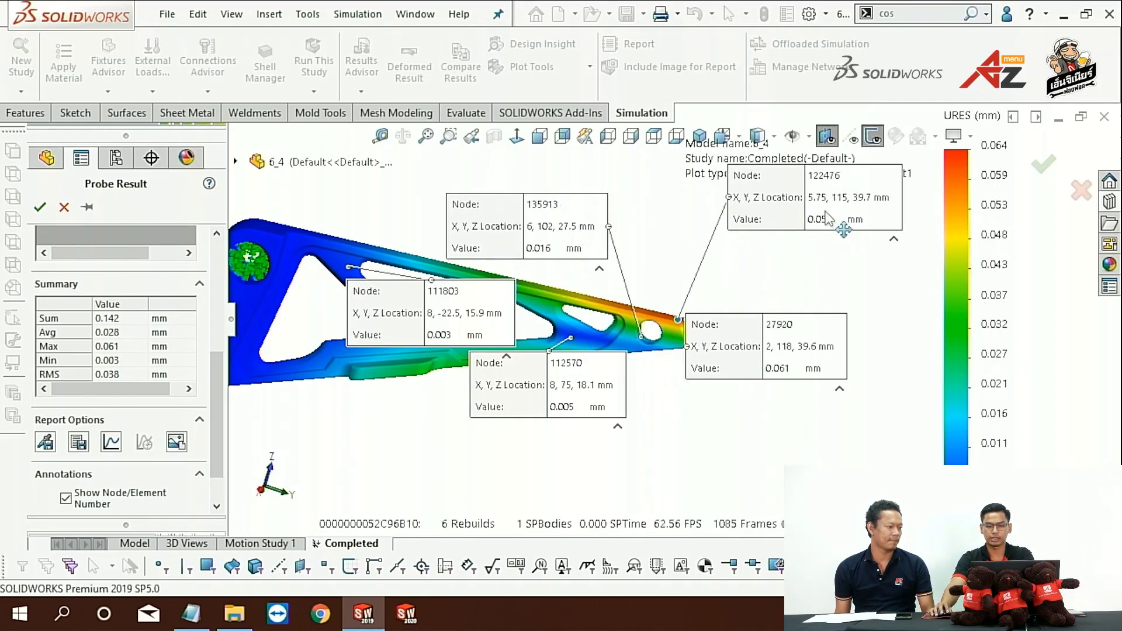
{"action": "left_click_drag", "start_coordinate": [760, 175], "coordinate": [740, 211]}
{"action": "left_click_drag", "start_coordinate": [731, 339], "coordinate": [753, 348]}
{"action": "left_click_drag", "start_coordinate": [545, 406], "coordinate": [589, 433]}
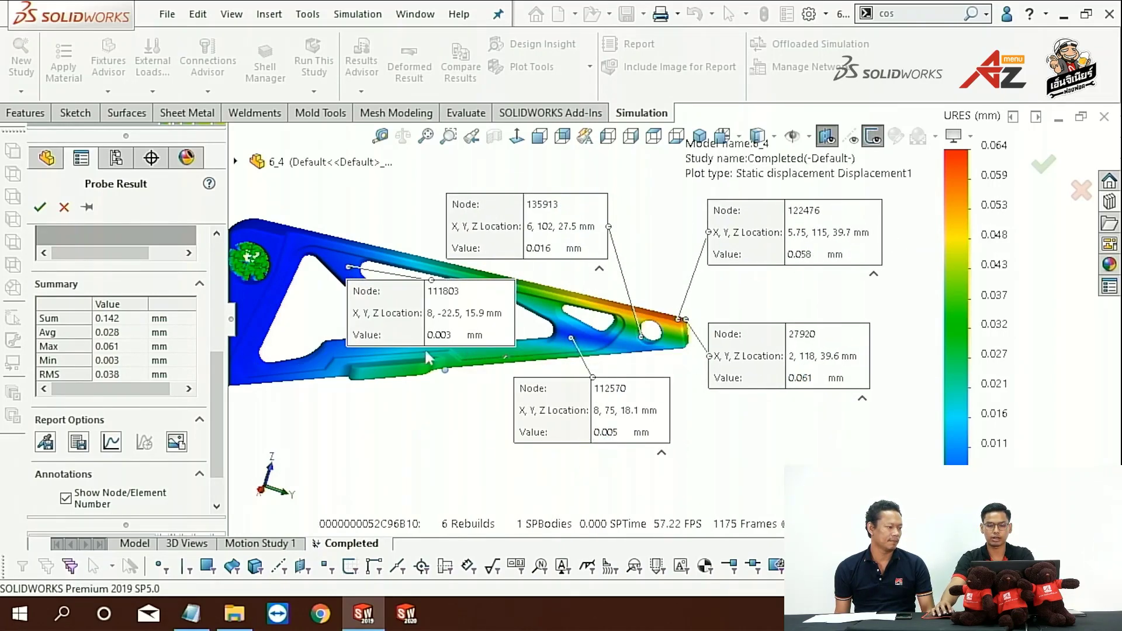
{"action": "left_click_drag", "start_coordinate": [443, 316], "coordinate": [429, 338]}
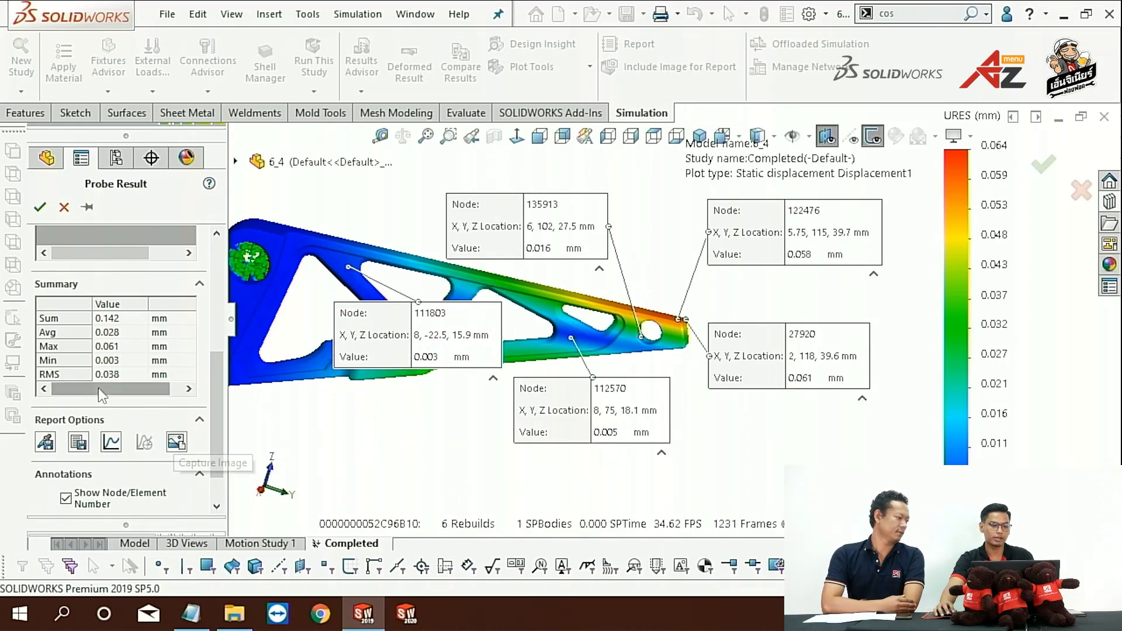
{"action": "key", "text": "Escape"}
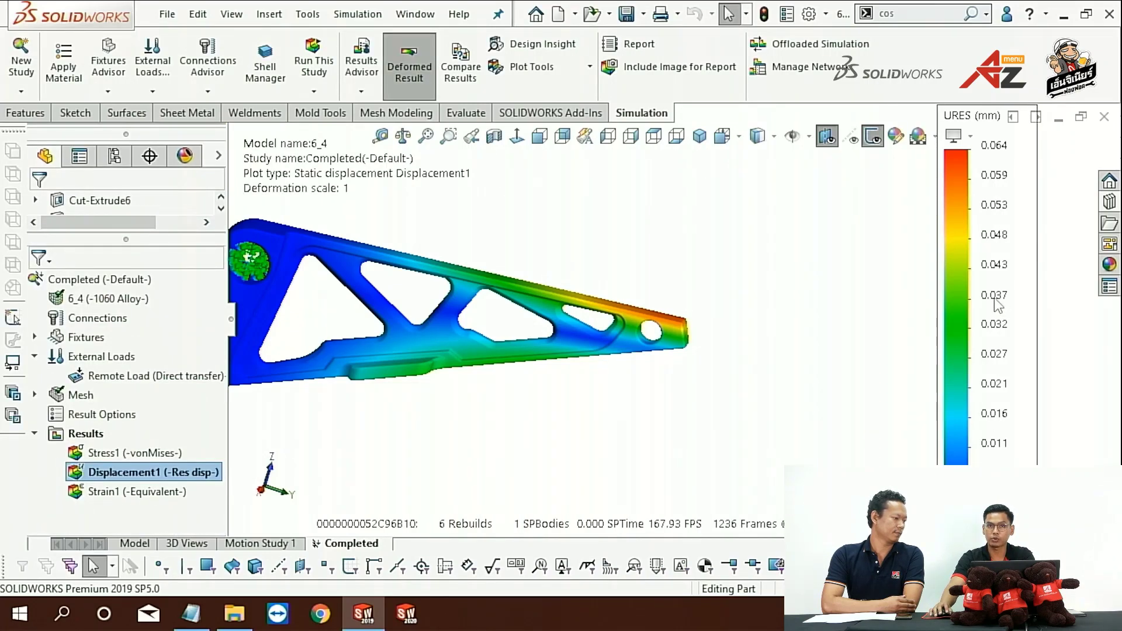
- Enable only the max annotation on Displacement1, labelling Max 0.064 mm at the tip
{"action": "double_click", "coordinate": [982, 316]}
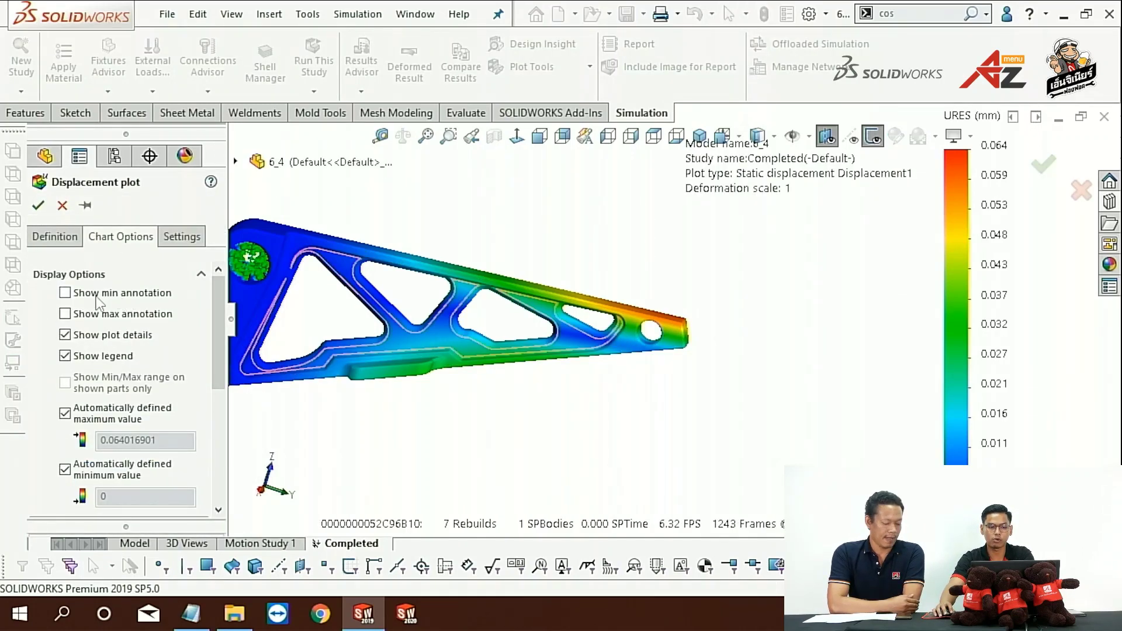
{"action": "left_click", "coordinate": [98, 294]}
{"action": "left_click", "coordinate": [100, 315]}
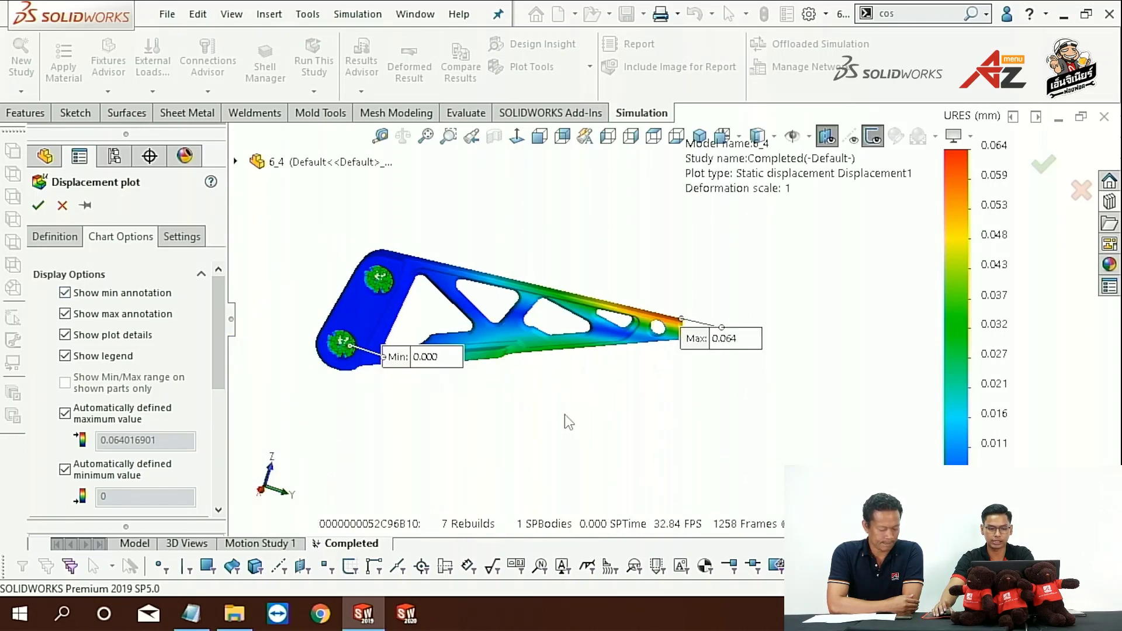
{"action": "scroll", "coordinate": [565, 415], "scroll_direction": "down", "scroll_amount": 1}
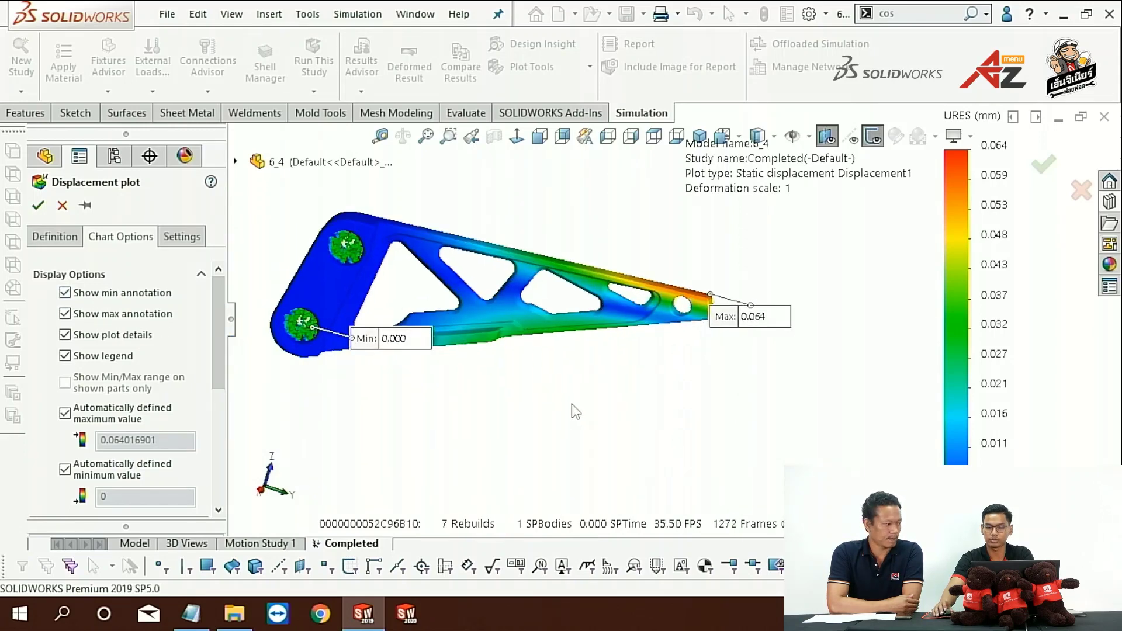
{"action": "left_click", "coordinate": [130, 297]}
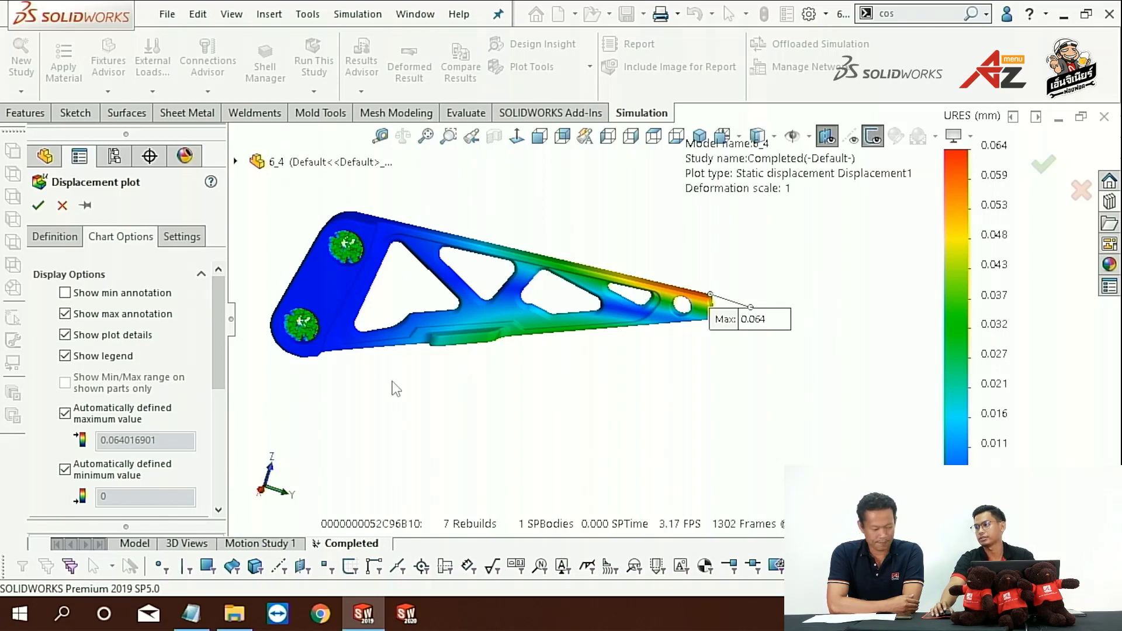